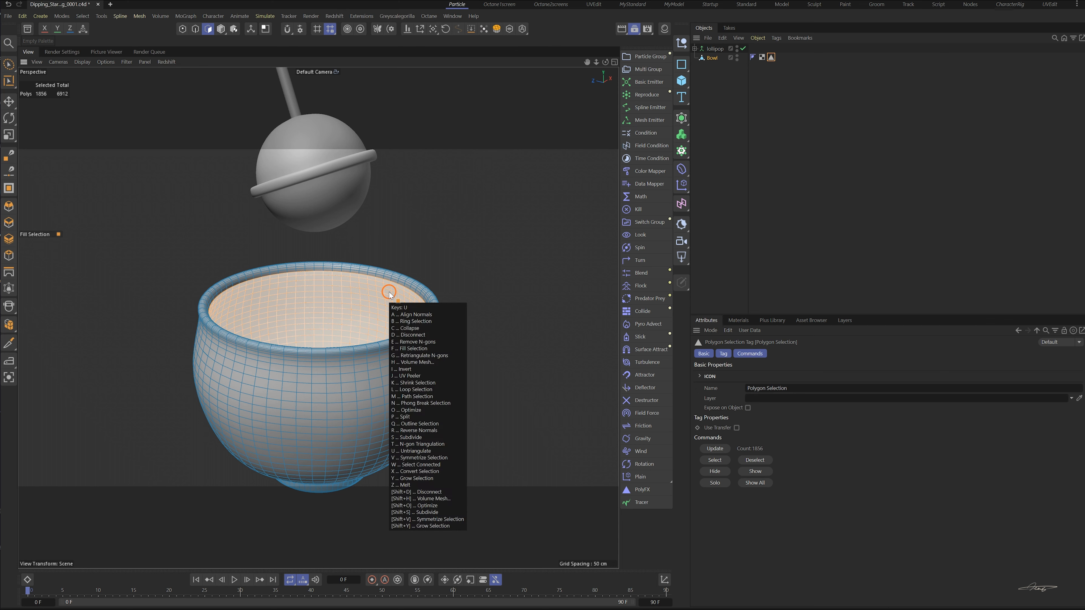
Toggle the Bowl's visibility to check the separated inner surface, and rename that Bowl.1 mesh as InBowl
click(736, 100)
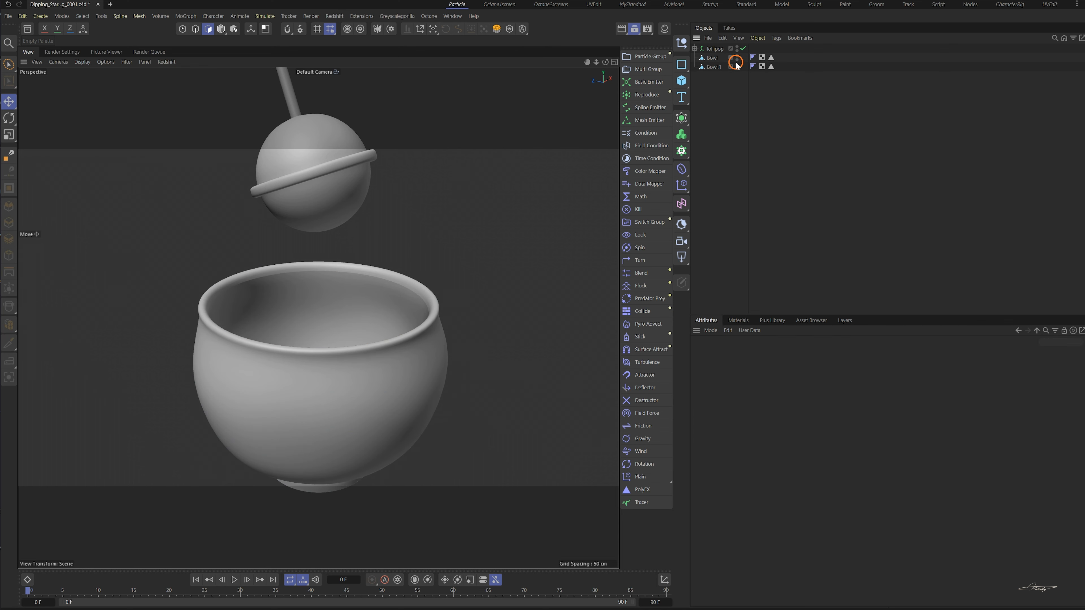
click(737, 57)
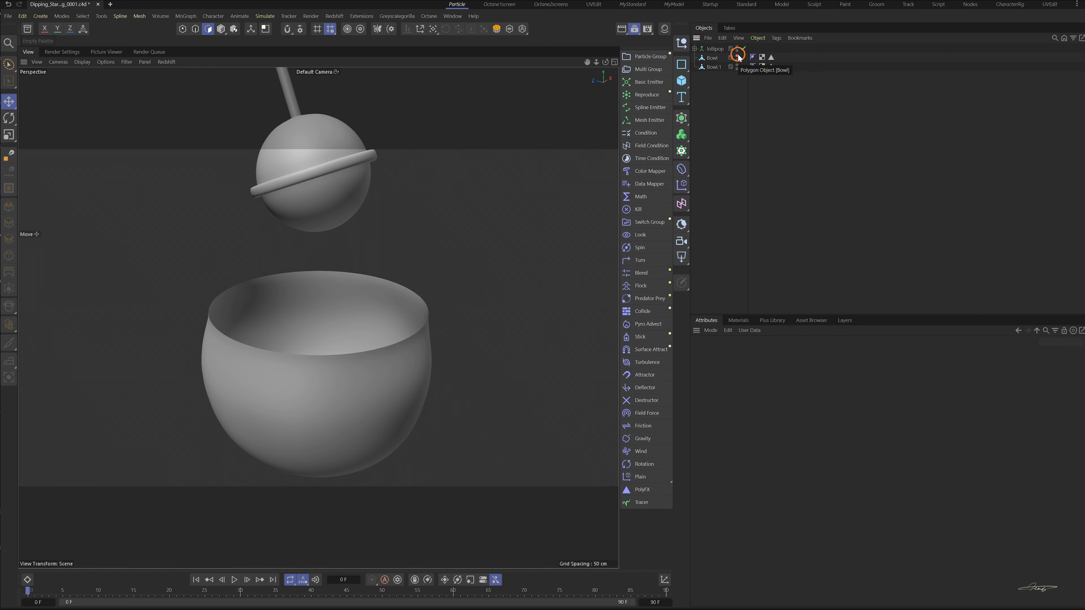
click(738, 57)
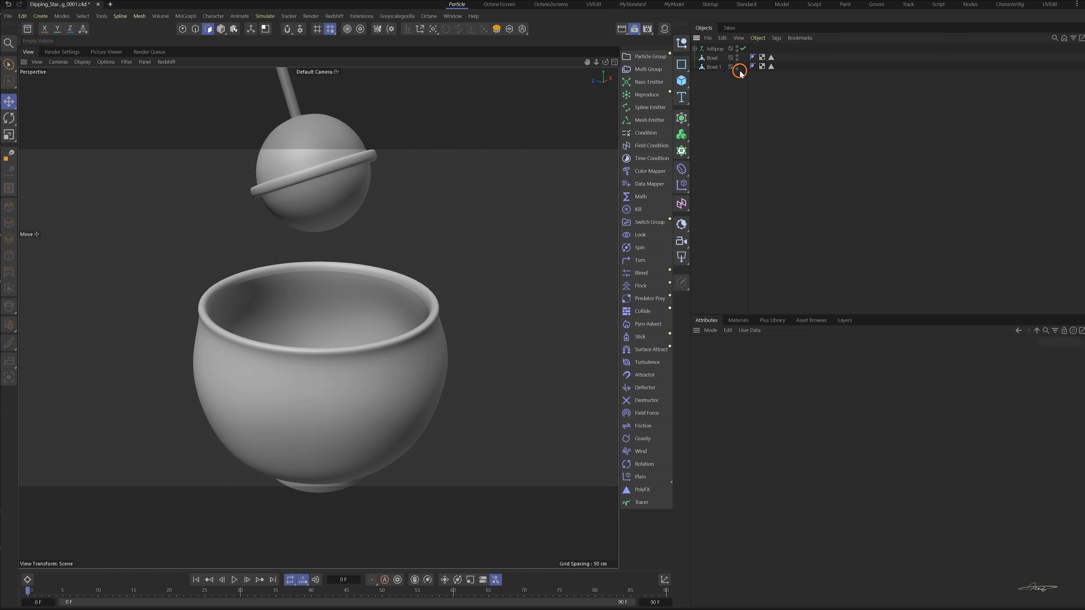
click(713, 67)
double_click(713, 67)
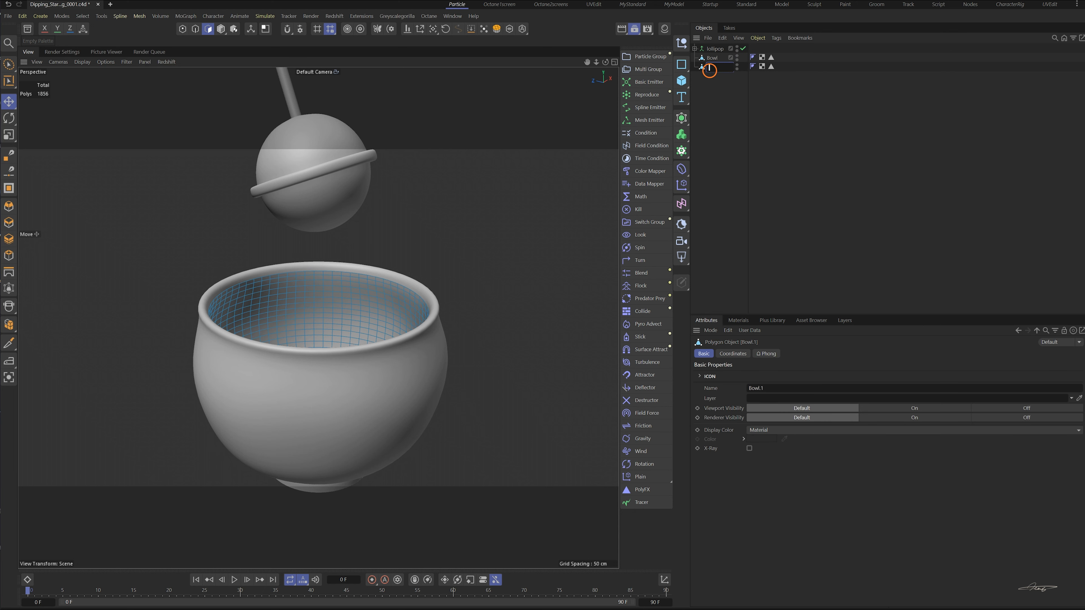
key(Return)
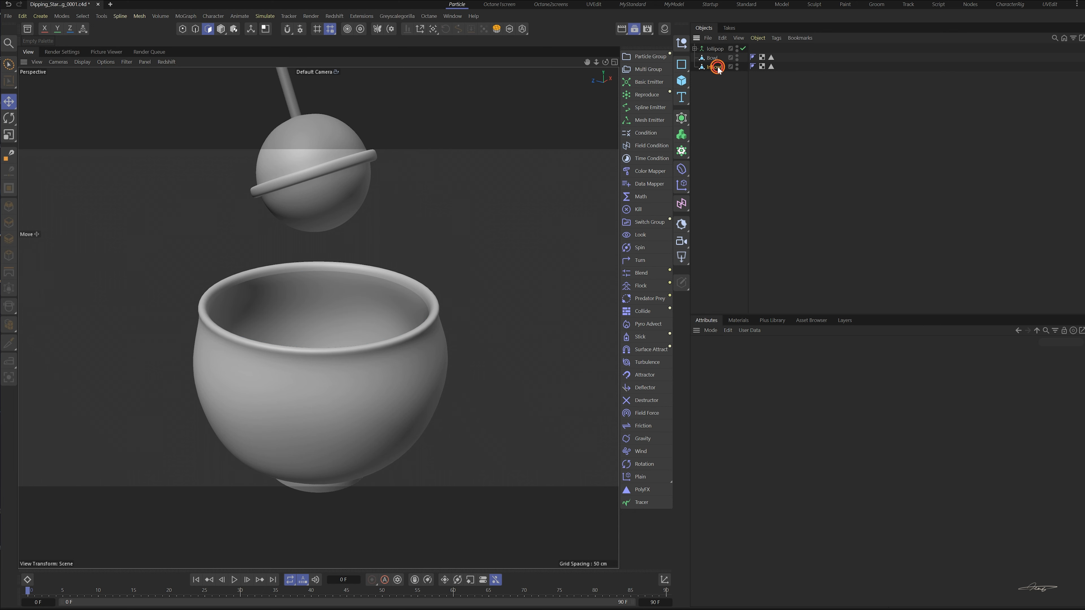
Add a Mesh Emitter for InBowl, place it and its particle group at the list's end, and append "InBowl" to both names
click(655, 119)
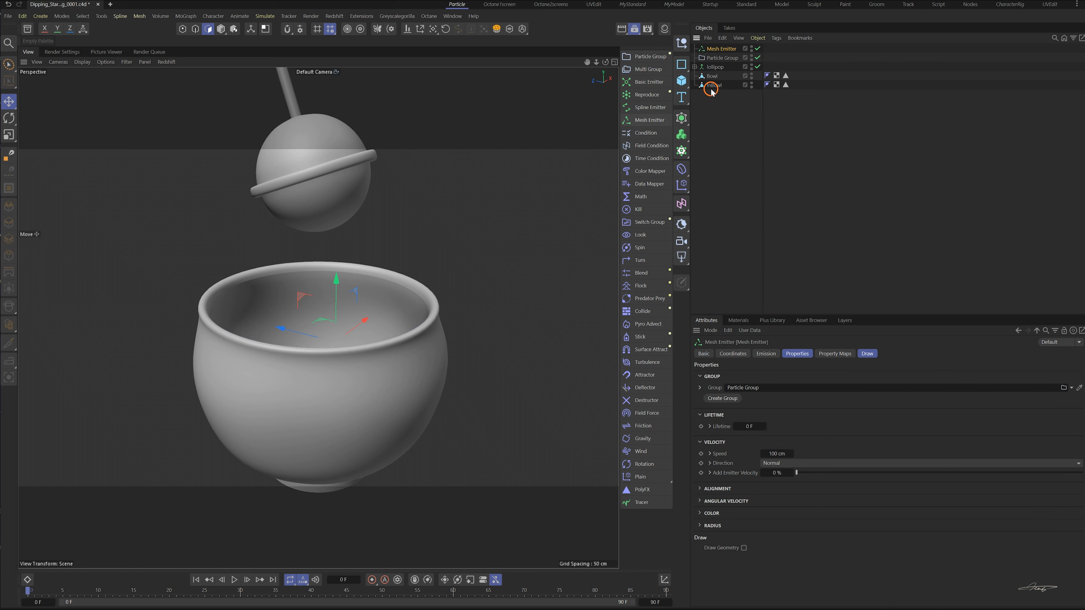
shift+click(729, 84)
double_click(738, 77)
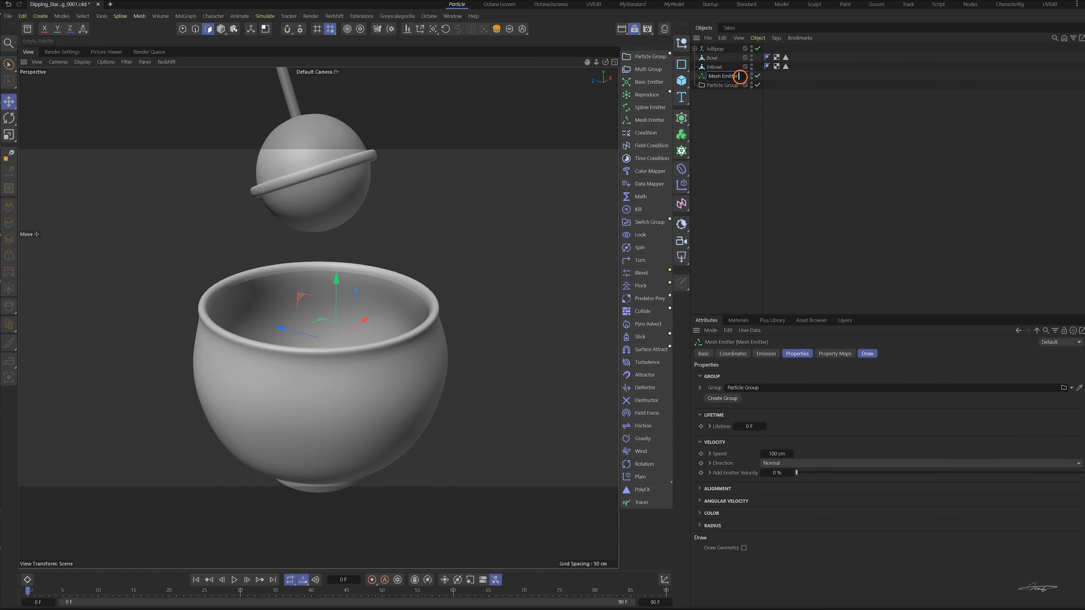
double_click(746, 85)
text(InB)
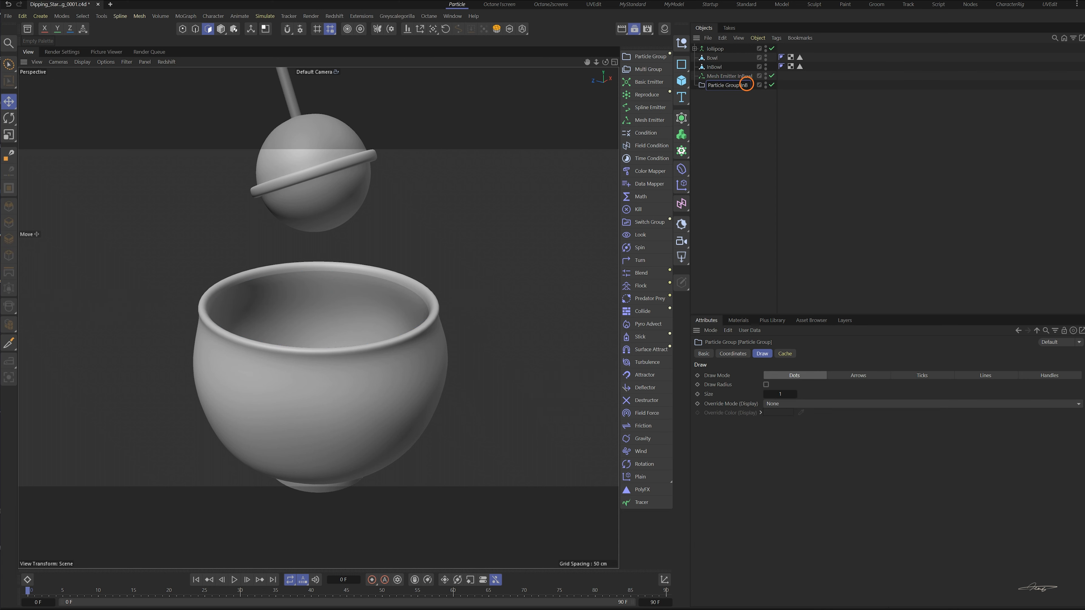
text(owl)
key(Return)
Set the InBowl mesh emitter to Volume mode with 1 cm voxels and Shot emission with a much higher particle count
click(730, 76)
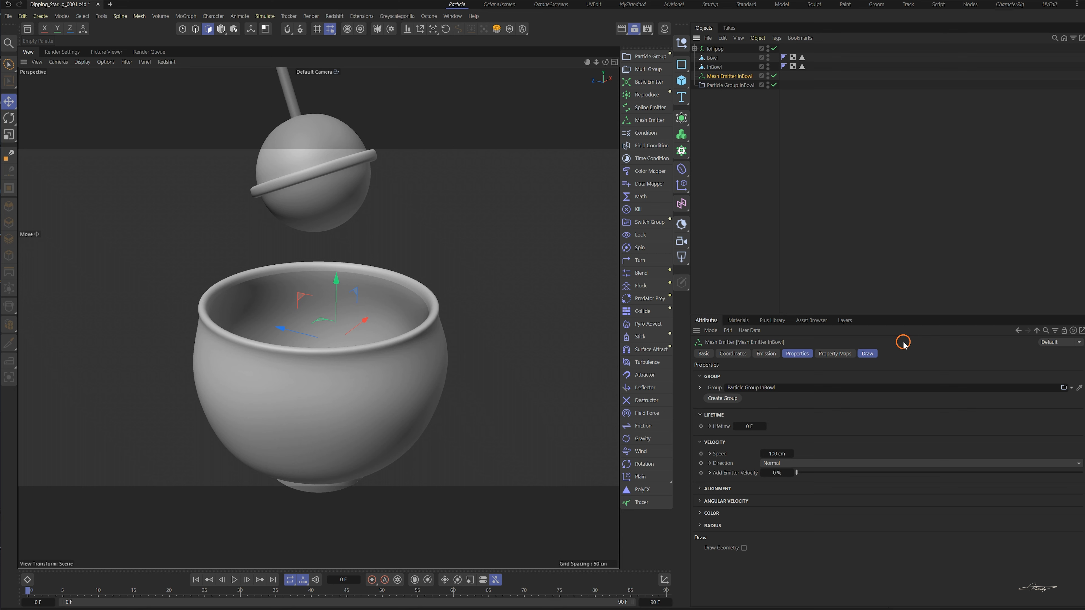
click(765, 353)
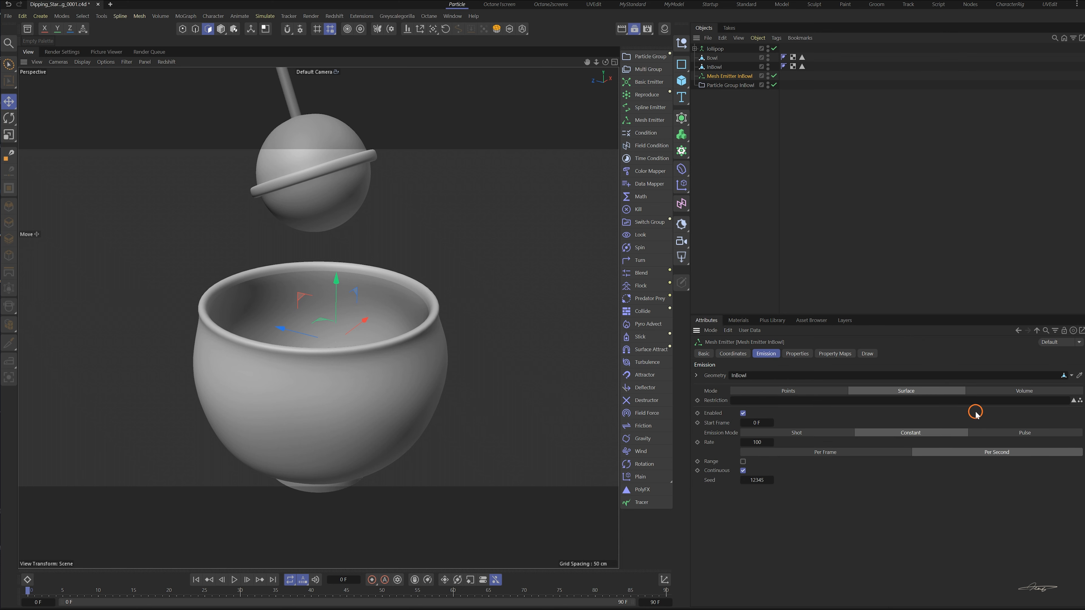
click(1001, 393)
click(742, 400)
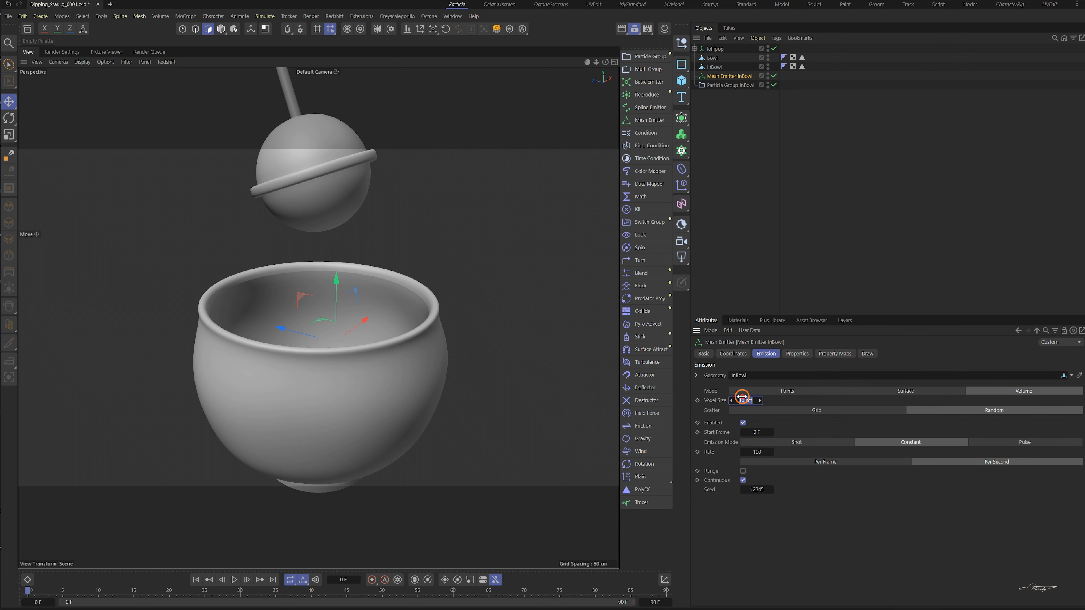
text(1)
click(830, 546)
click(798, 442)
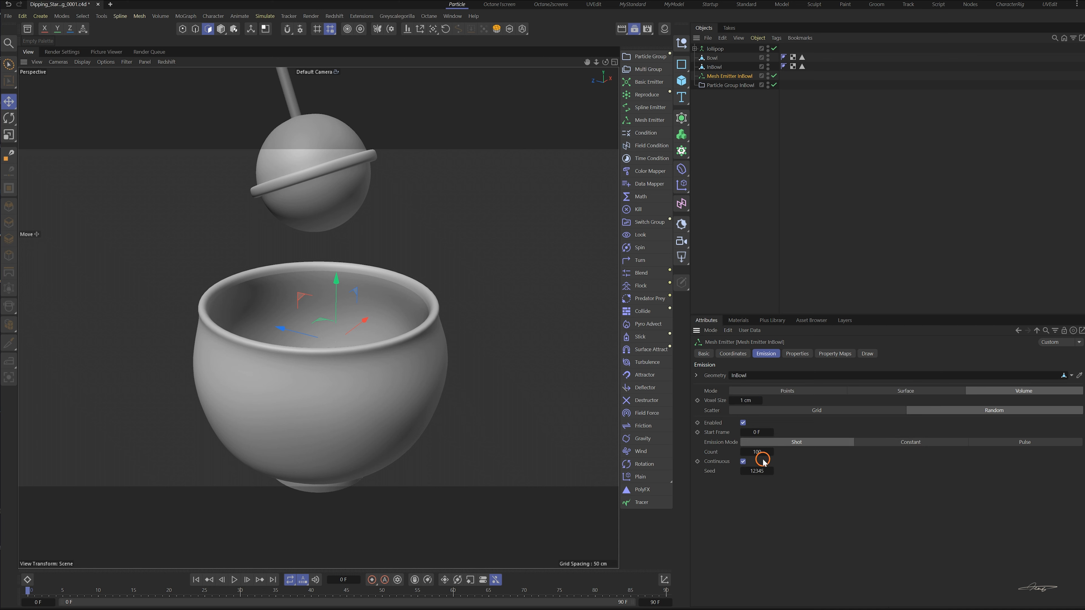
click(757, 452)
click(853, 553)
Set the emitter's particle speed to 0 cm and play the animation to test the bowl fill
click(797, 354)
click(776, 454)
text(0)
click(813, 442)
click(234, 580)
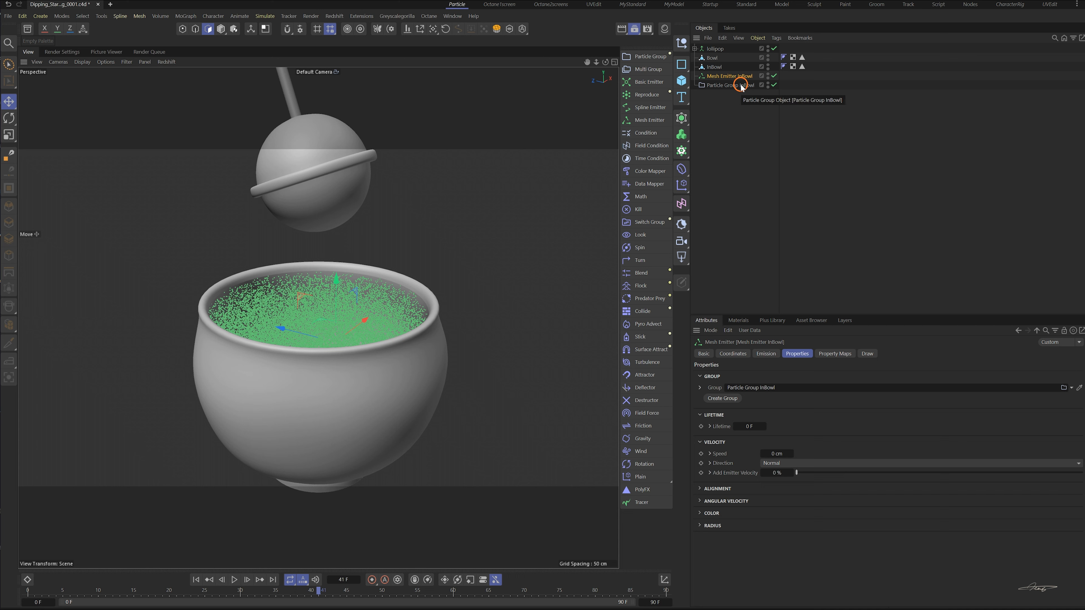
Add a Collider tag to the lollipop object
click(714, 49)
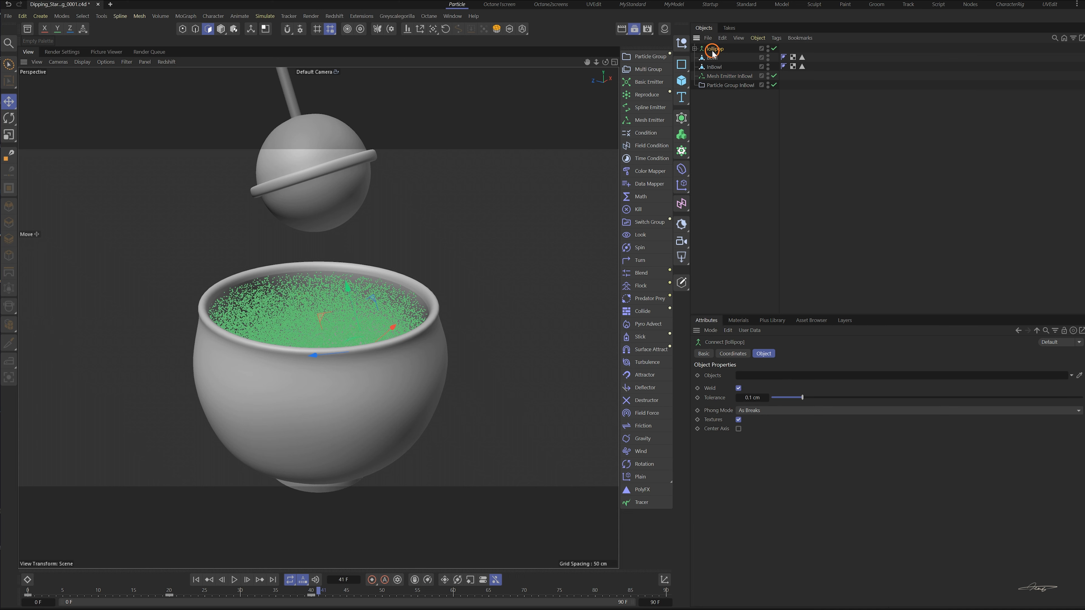
key(shift+c)
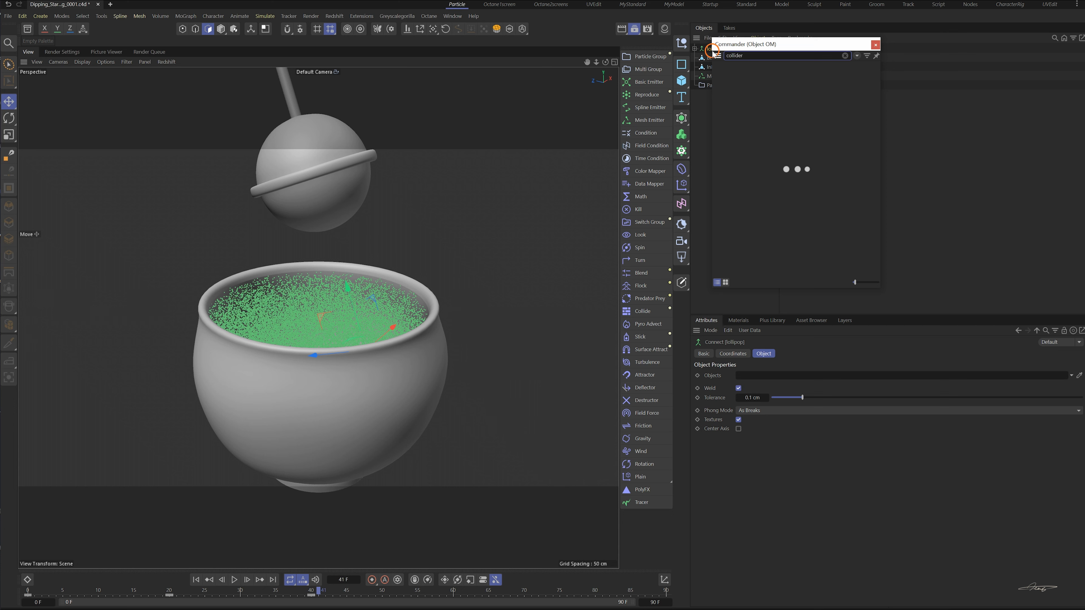
text(collide)
click(781, 79)
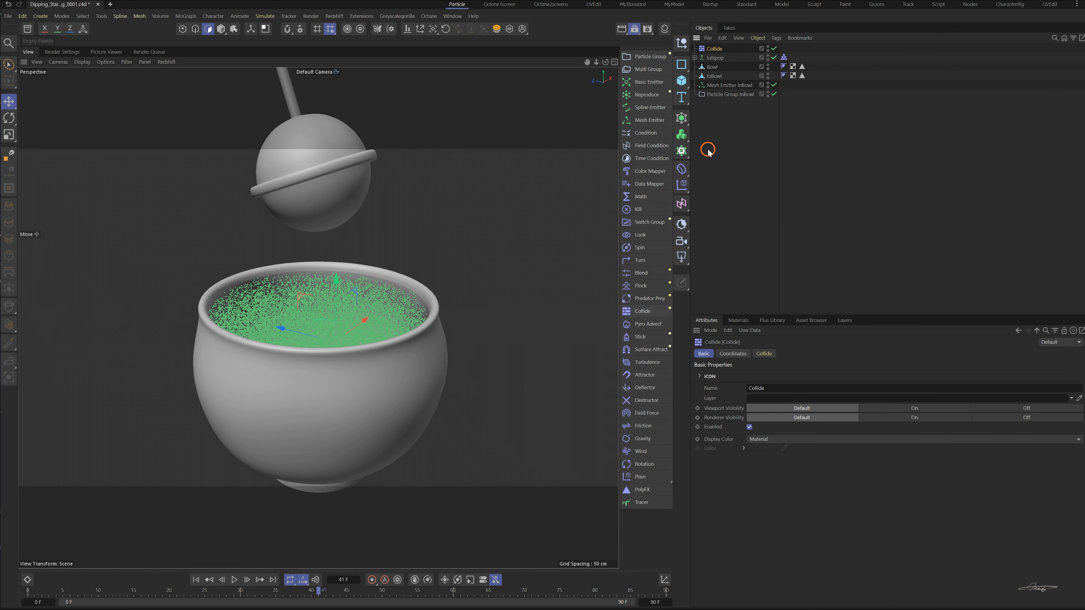
Nest a Collide modifier under Particle Group InBowl and play the simulation from the start
drag(714, 48, 742, 98)
click(196, 580)
click(234, 580)
click(235, 579)
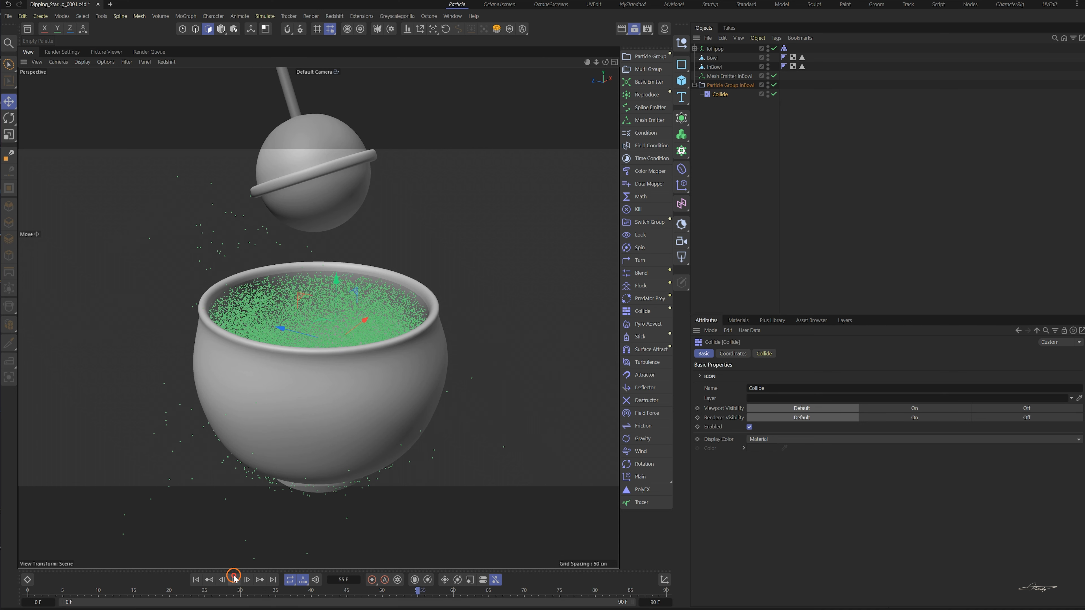
click(297, 445)
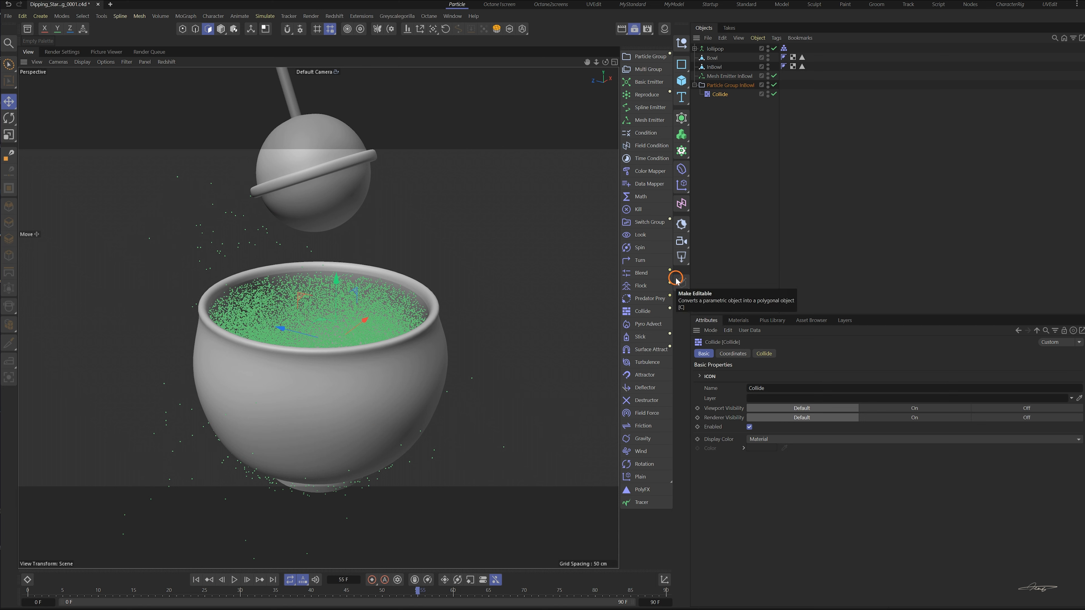
Add a Stick modifier under Particle Group InBowl, play the simulation from the start, and rewind it
drag(634, 338, 730, 109)
click(196, 580)
click(234, 579)
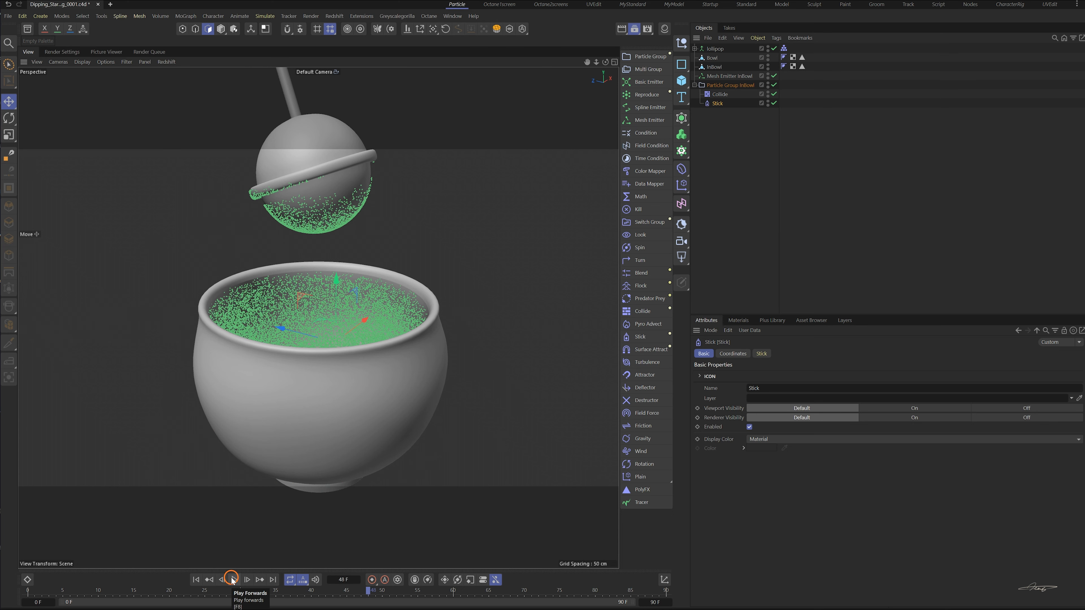
click(196, 580)
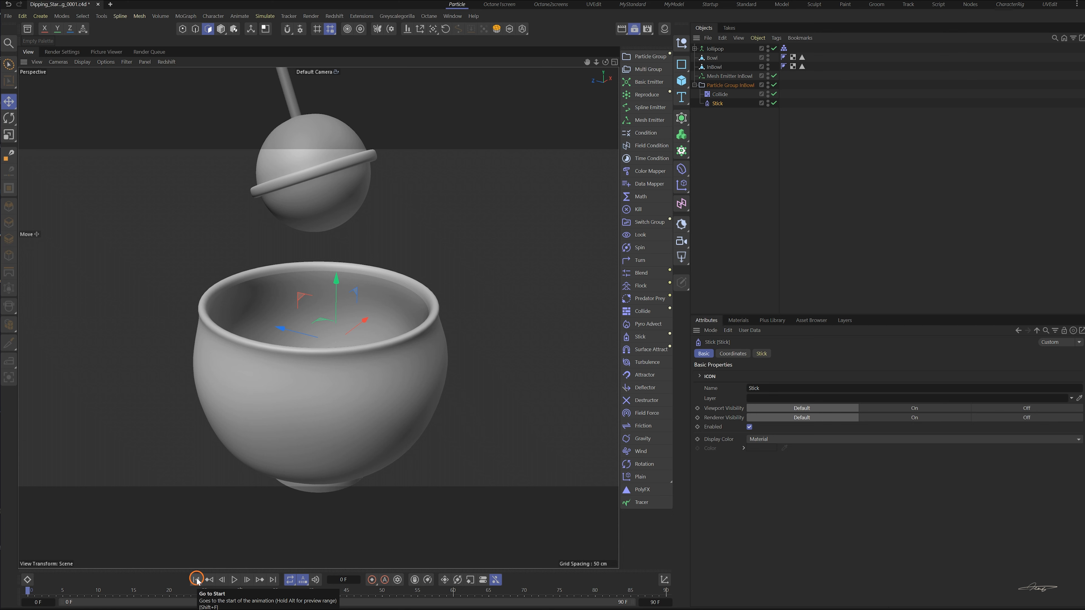
Create a particle group at the list's end named Particle Group Dipping and nest a Reproduce modifier in it
click(667, 56)
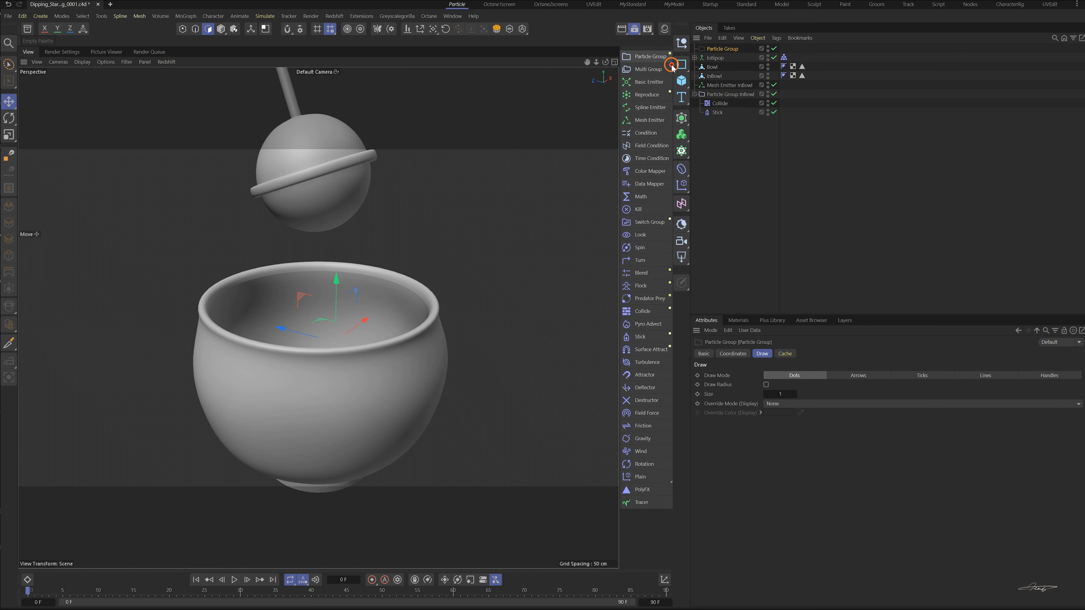
drag(725, 48, 728, 123)
double_click(743, 112)
text(Dipping)
key(Return)
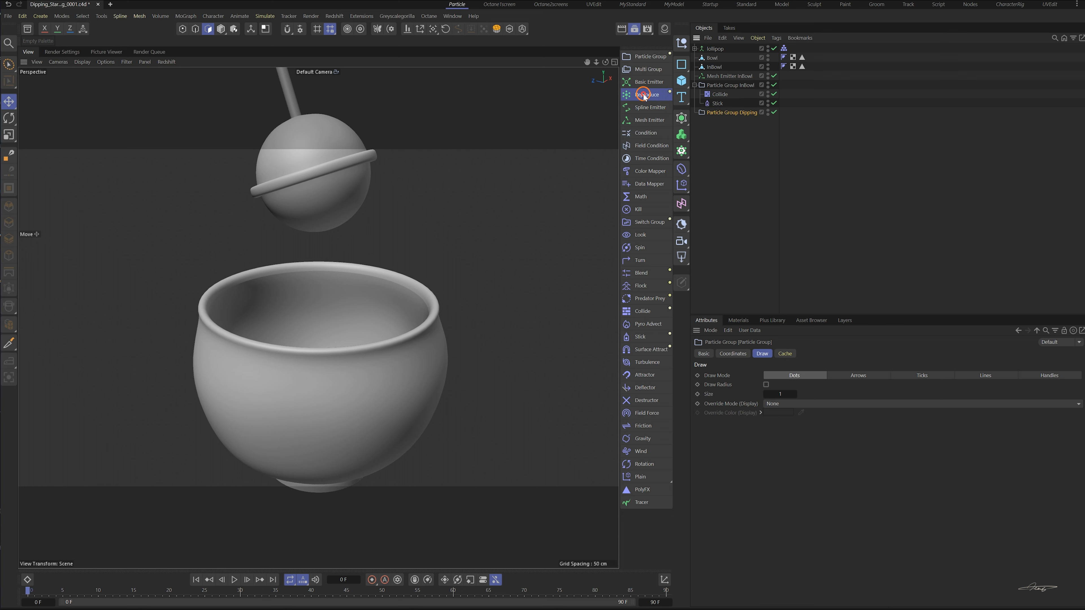
click(646, 94)
drag(715, 49, 740, 136)
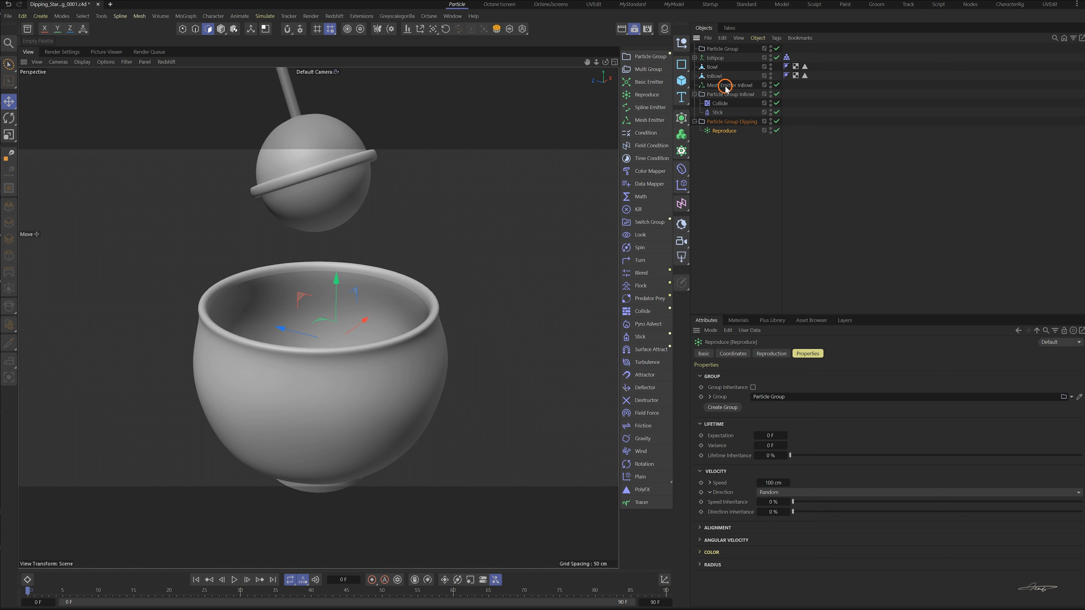
Assign Particle Group Dipping as the Collide modifier's target group and play the simulation
click(720, 103)
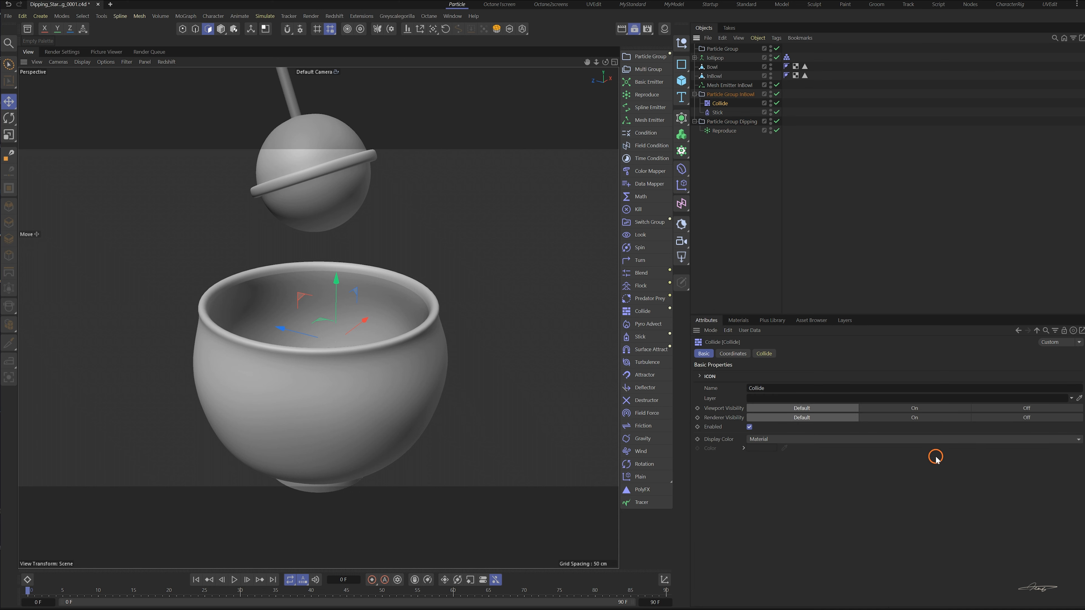
click(768, 354)
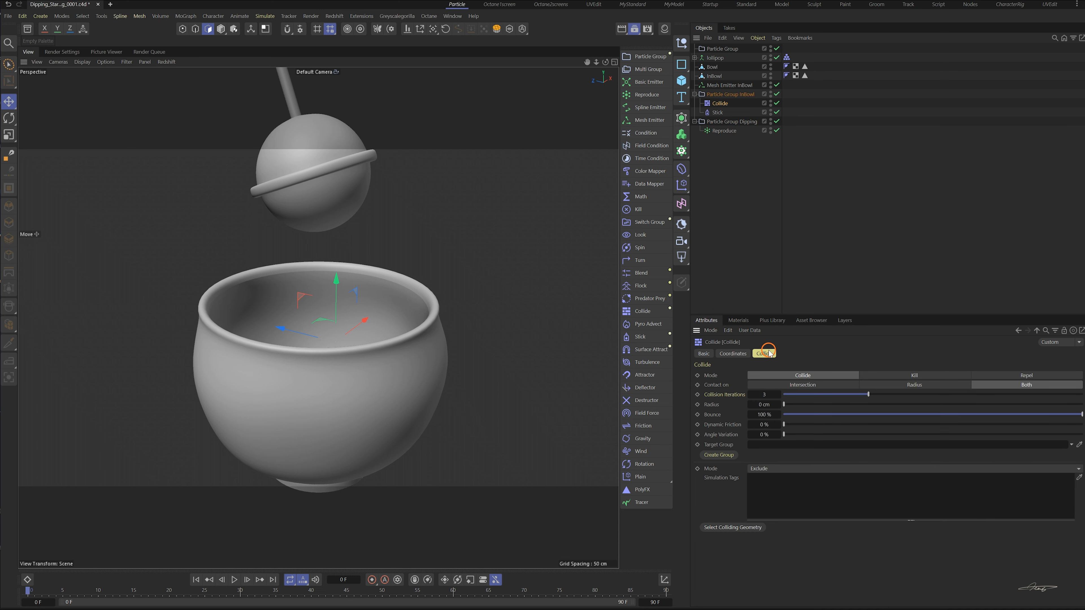
drag(749, 122, 831, 442)
click(235, 580)
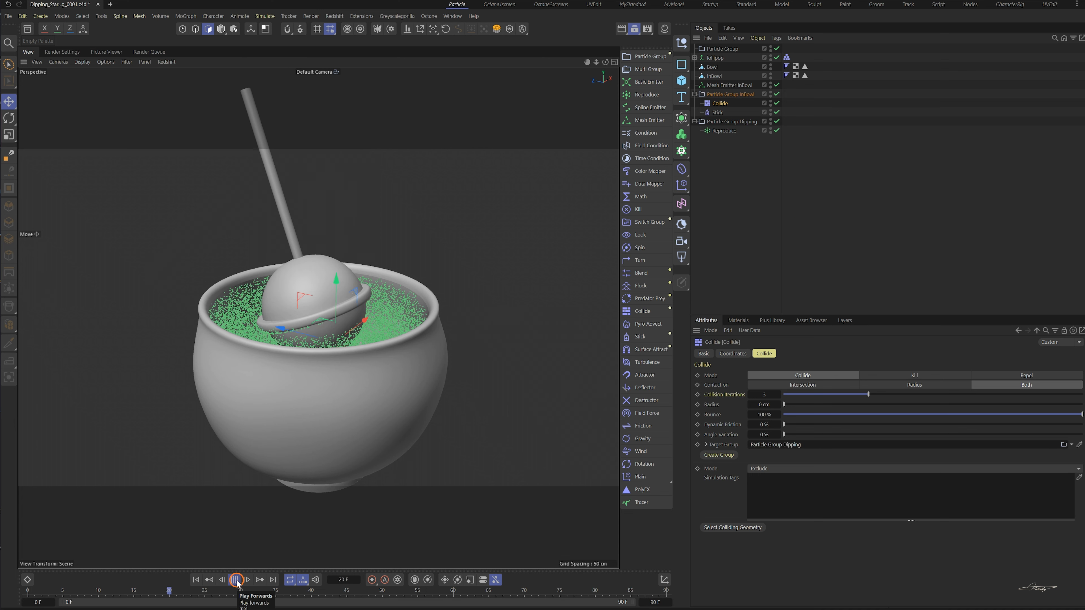
click(236, 580)
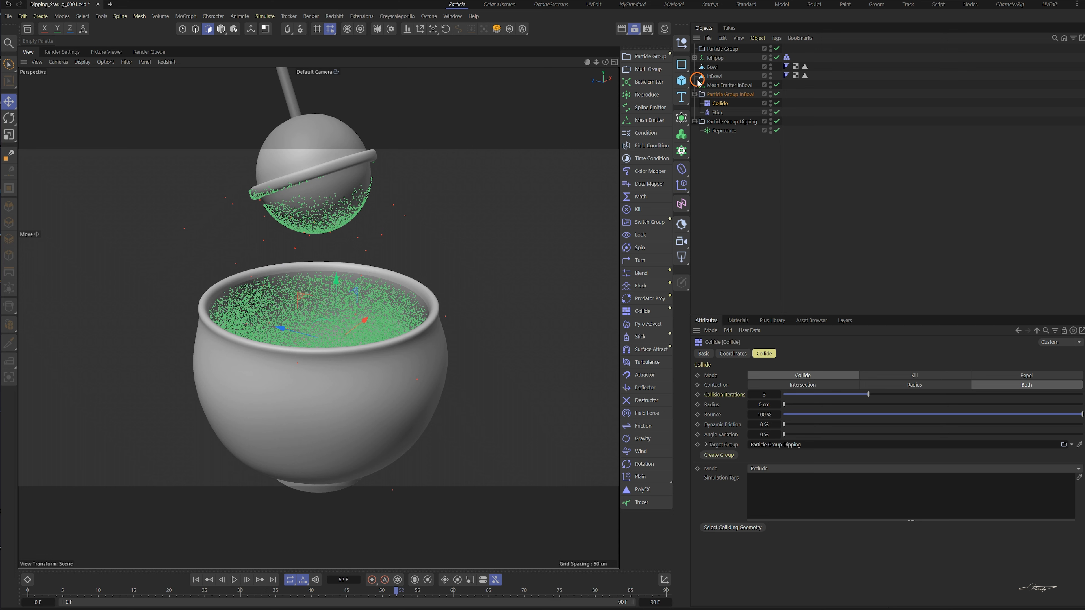
Add a Color Mapper under Particle Group Dipping and reduce its gradient to solid red by deleting the other knots
click(626, 171)
drag(721, 49, 748, 131)
click(1071, 437)
key(Delete)
click(905, 437)
key(Delete)
Play the simulation from the start to check the colour of the particles sticking to the lollipop
click(194, 580)
click(234, 580)
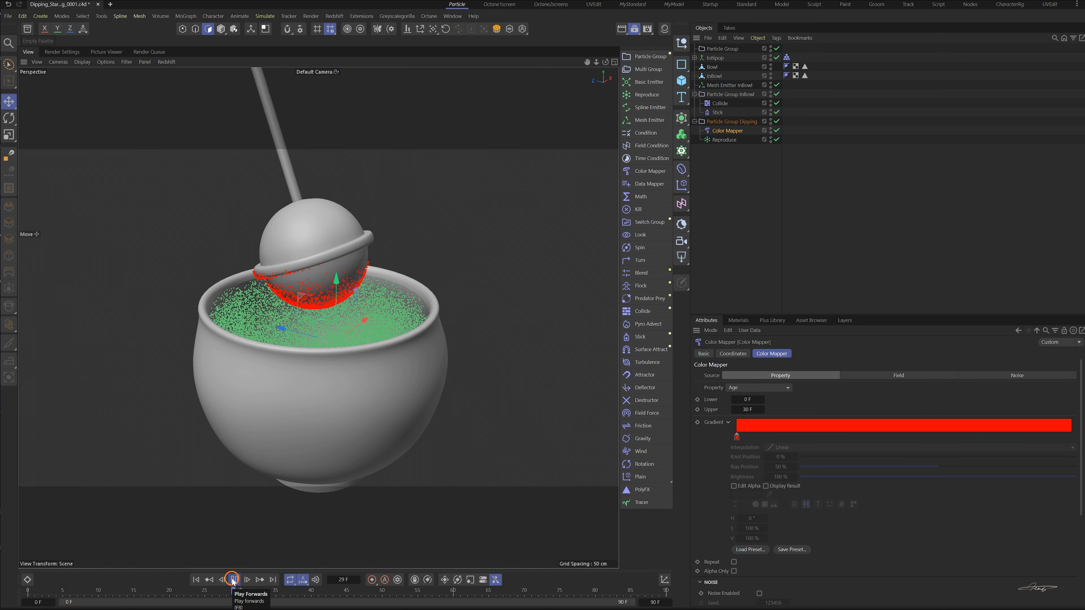
click(233, 580)
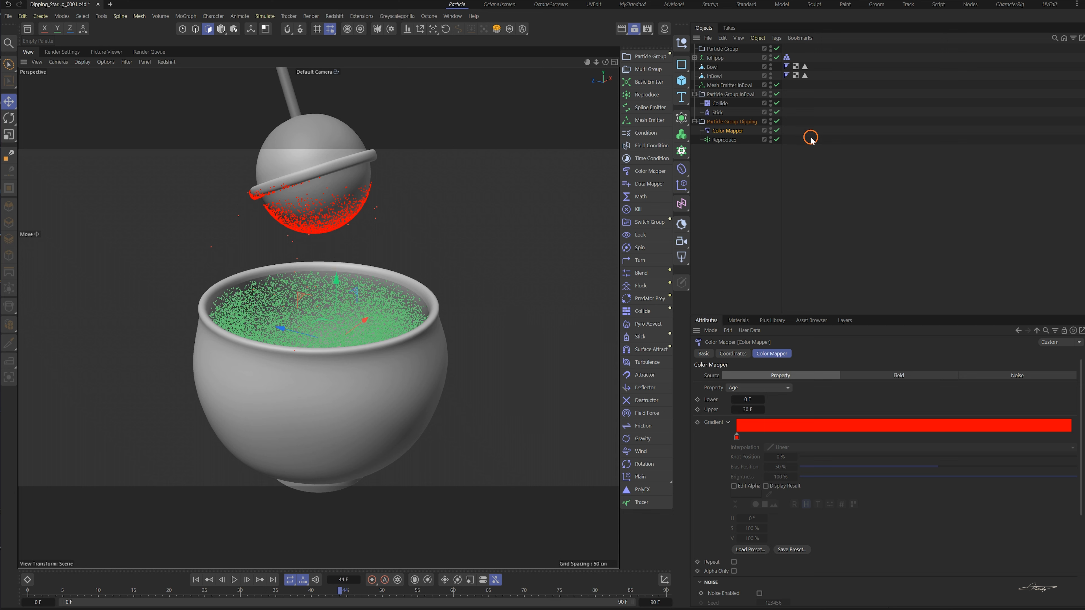
Set the Reproduce modifier's velocity direction to Axis along -Y
click(722, 140)
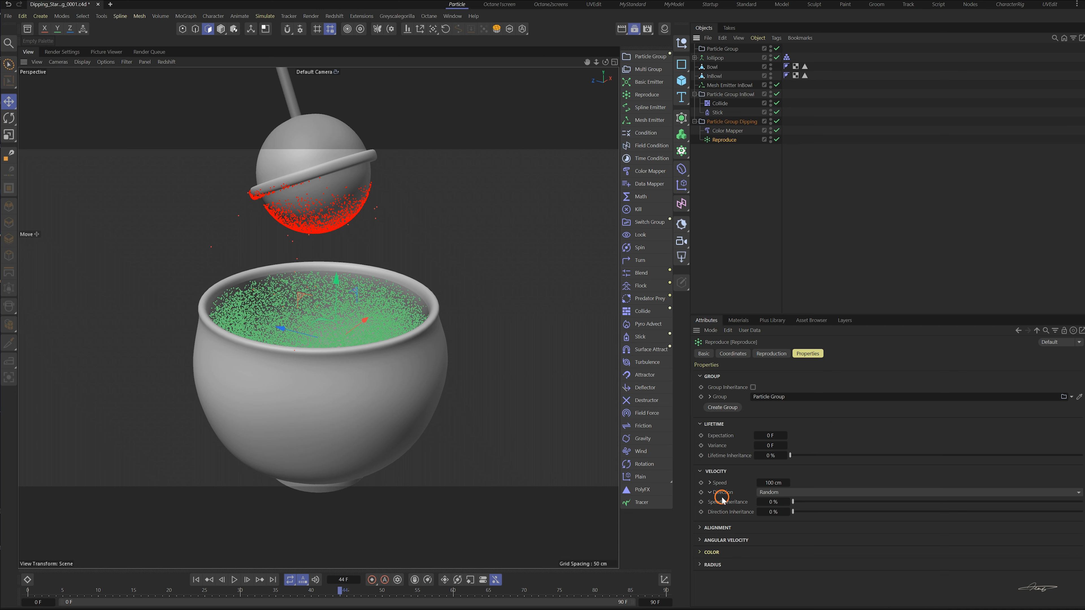
click(776, 493)
click(785, 504)
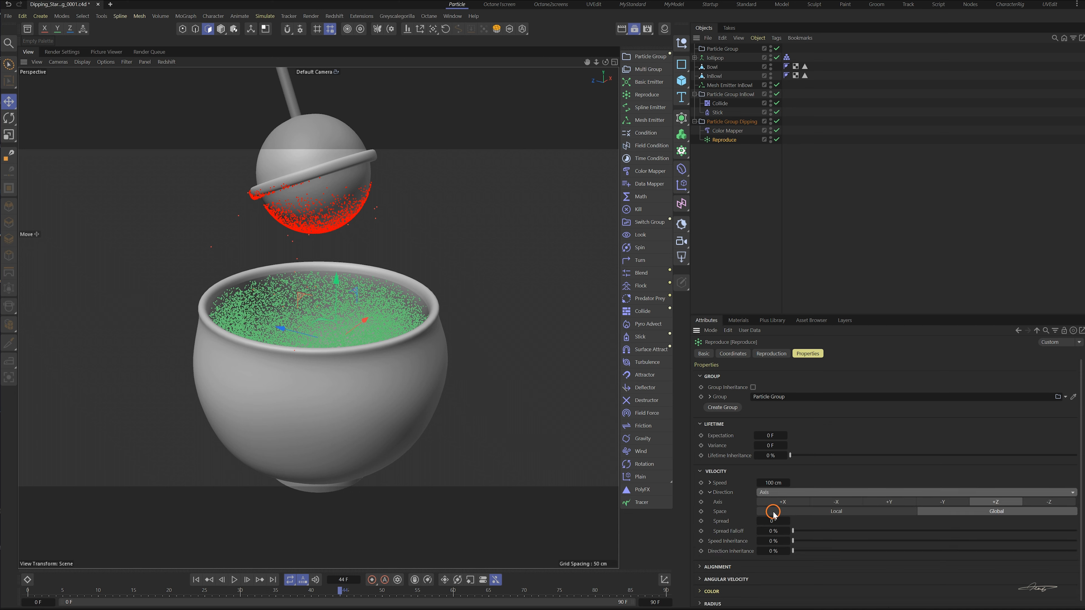
click(940, 504)
Replay the simulation from the start and examine the dripping particles from a lower, wider view
click(195, 580)
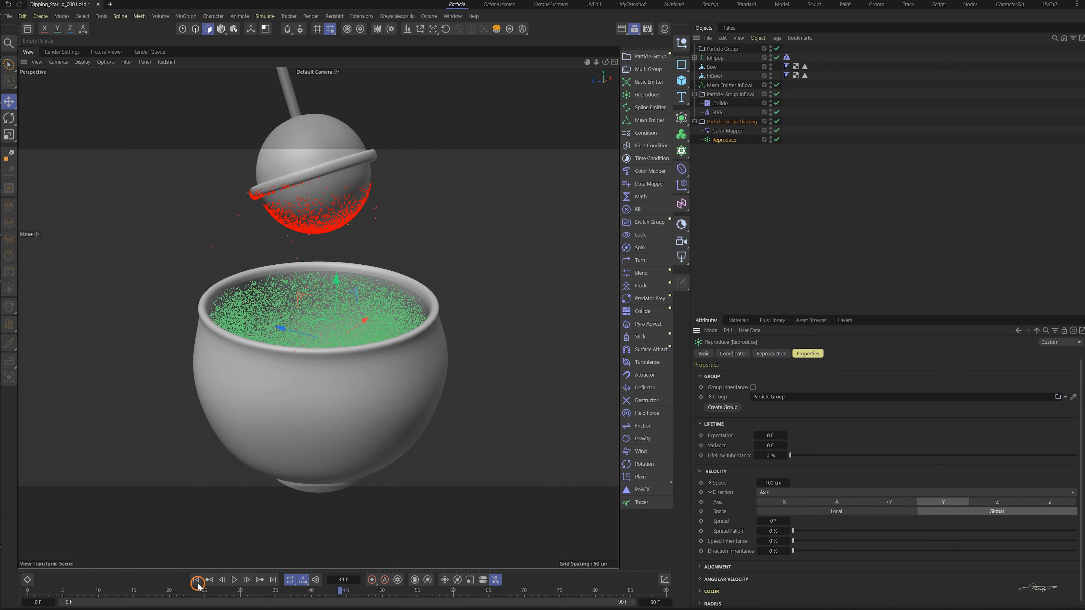
click(235, 580)
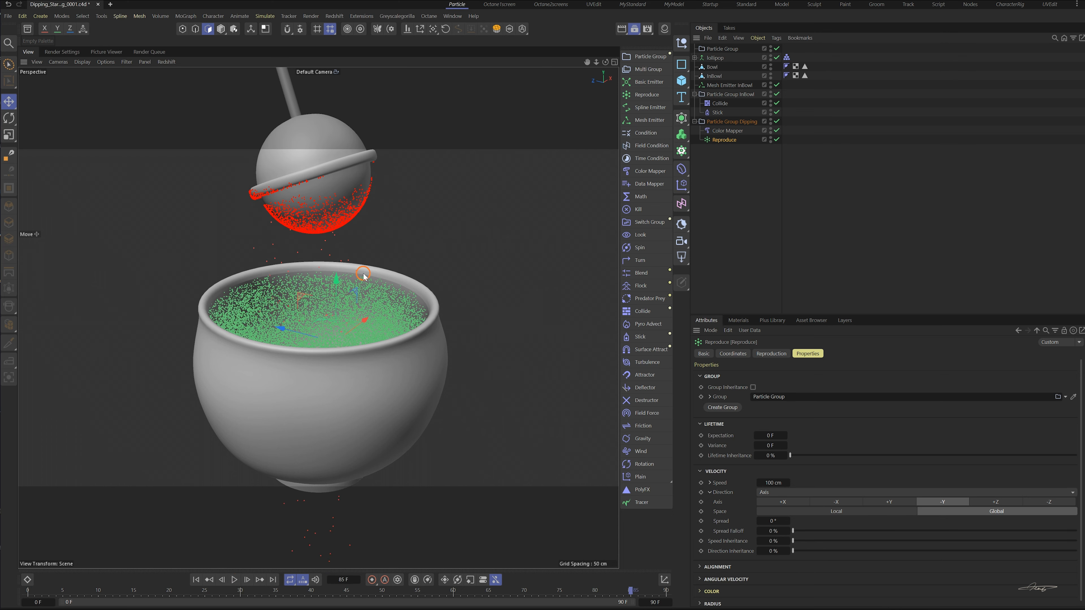
scroll(320, 262, down, 3)
alt+drag(330, 368, 298, 363)
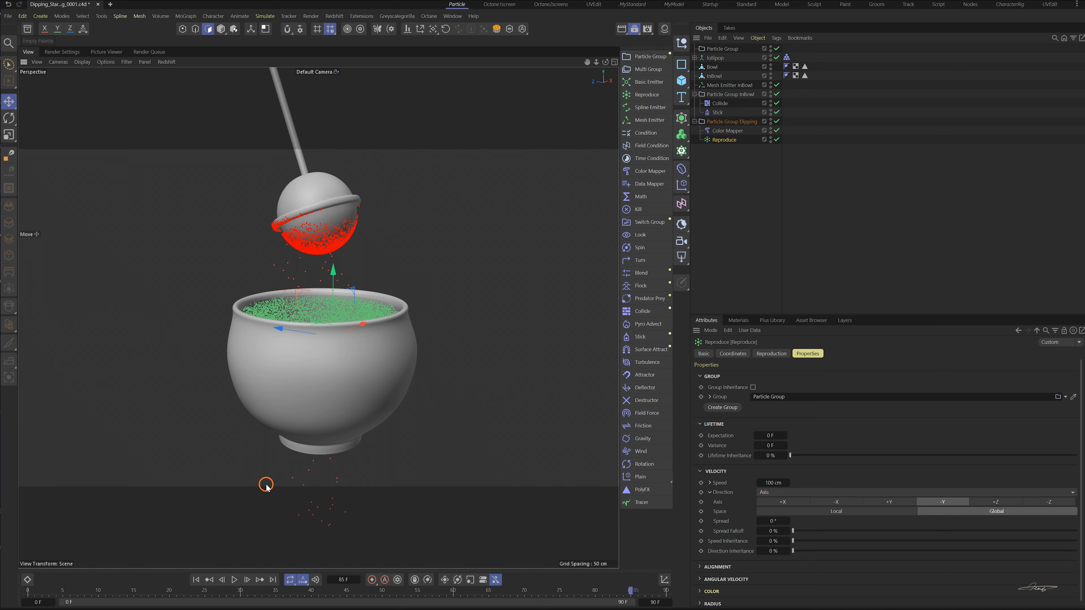
Move the unused Particle Group to the end of the object list and rename it Particle Group Reproduce
drag(718, 50, 765, 139)
double_click(745, 139)
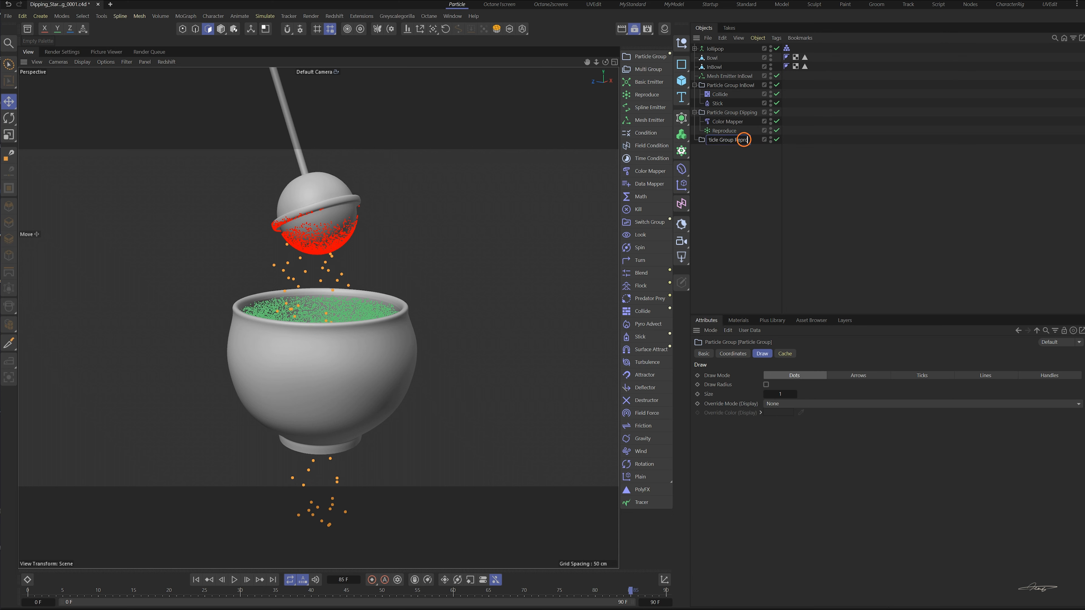
text(Reproduce)
click(765, 192)
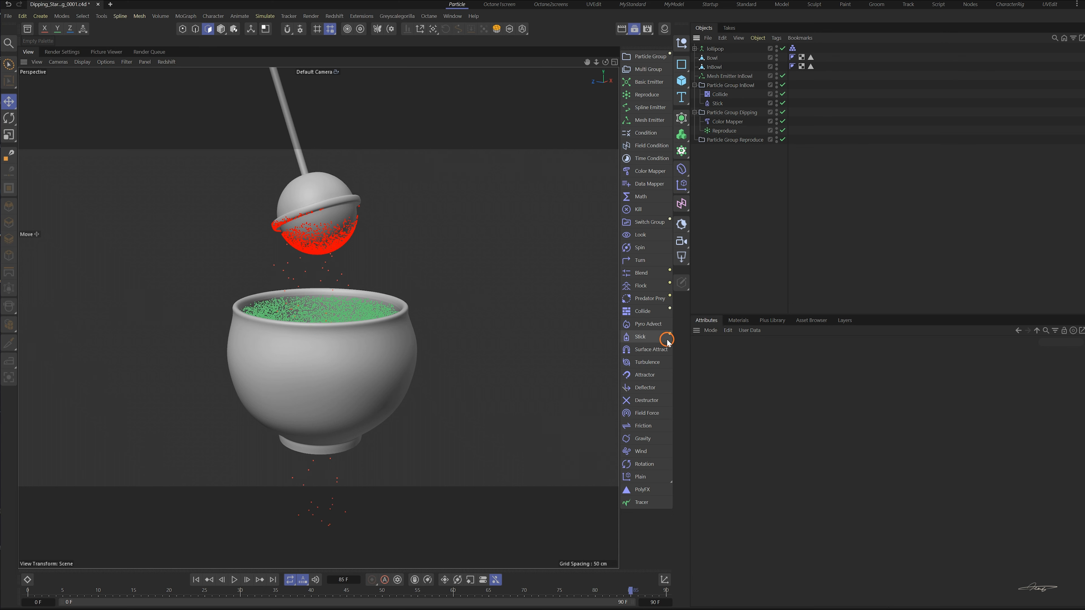
Add a Destructor and place it inside Particle Group Reproduce
click(646, 401)
drag(722, 48, 752, 141)
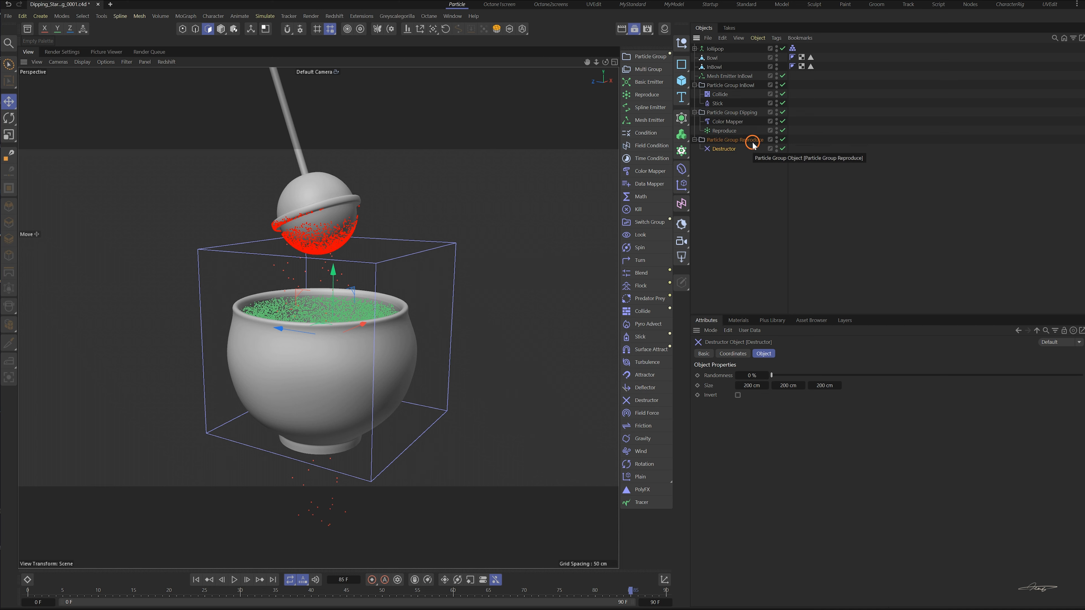
Lower the Destructor box around the lower part of the bowl and play the simulation to check the falling particles
click(221, 29)
key(e)
drag(333, 267, 333, 334)
drag(286, 387, 279, 384)
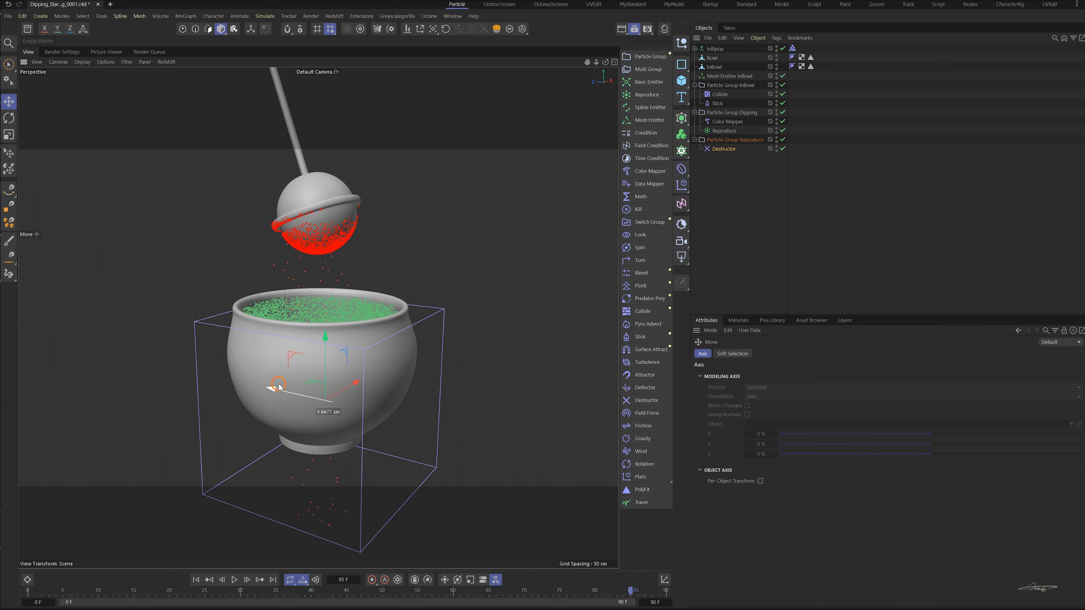
drag(325, 338, 325, 357)
drag(286, 409, 281, 407)
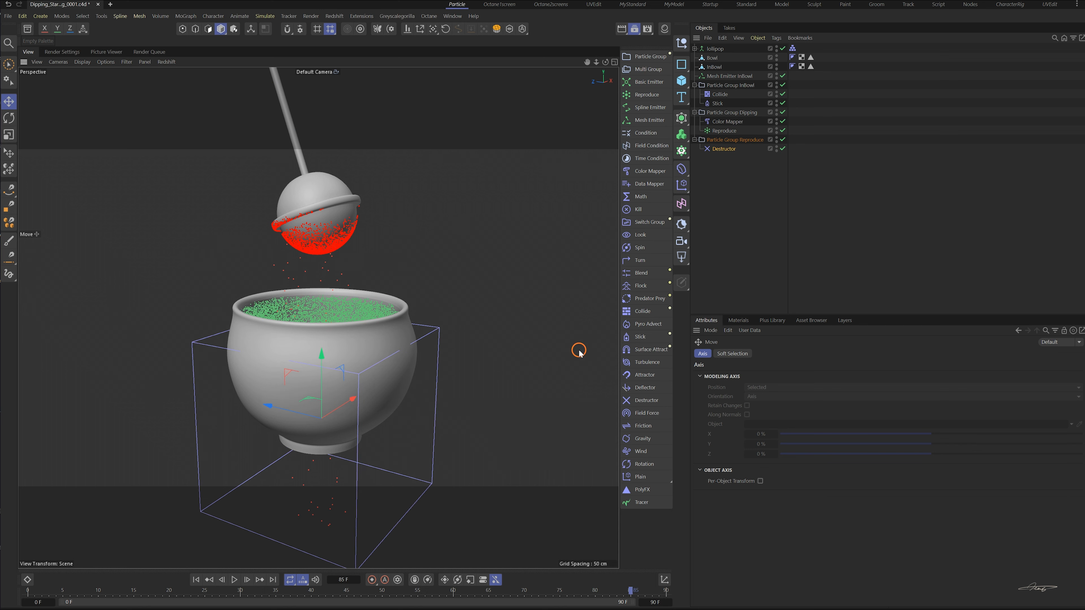
click(235, 581)
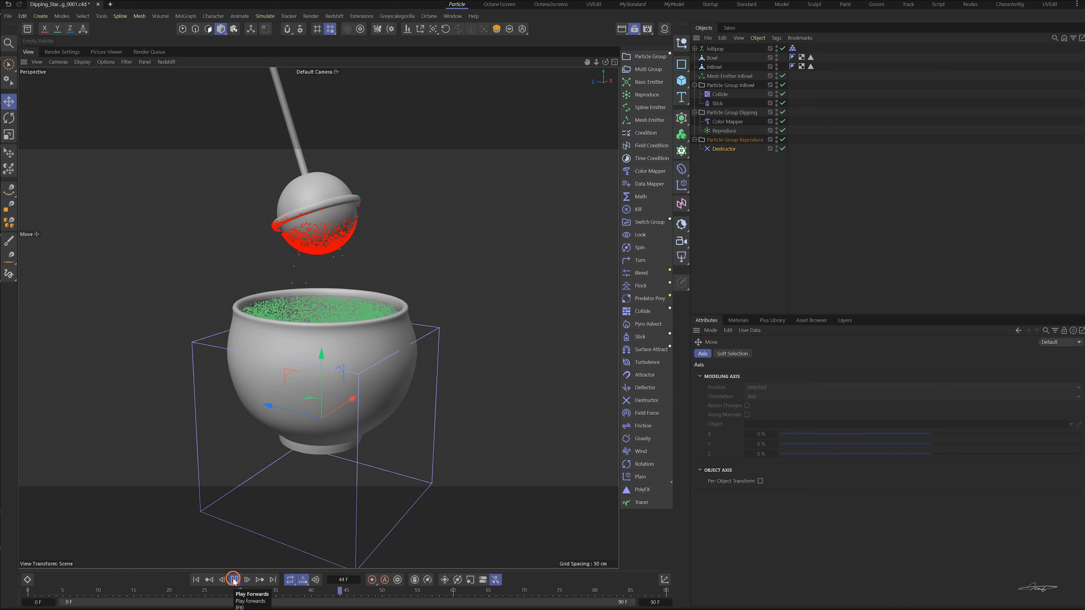
click(234, 580)
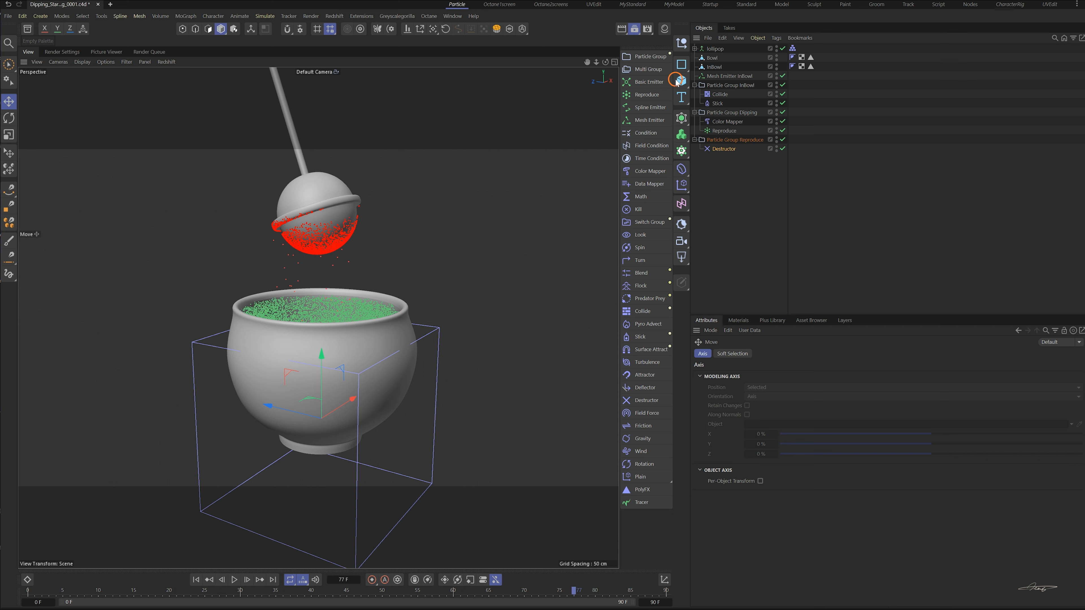
Add a Condition to Particle Group Dipping and nest the Reproduce modifier under it
click(642, 135)
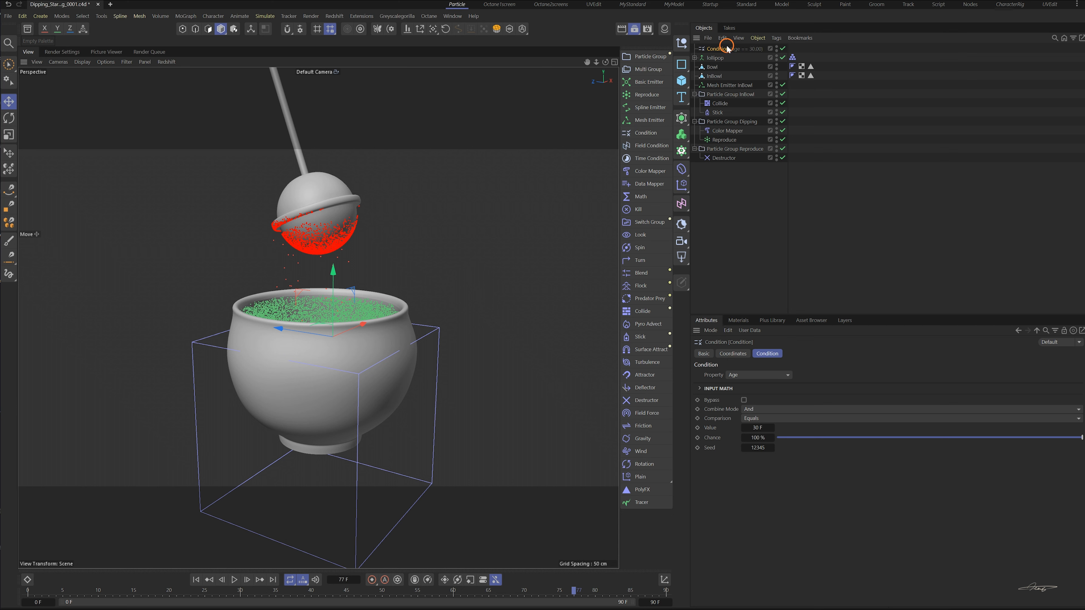
drag(725, 48, 729, 130)
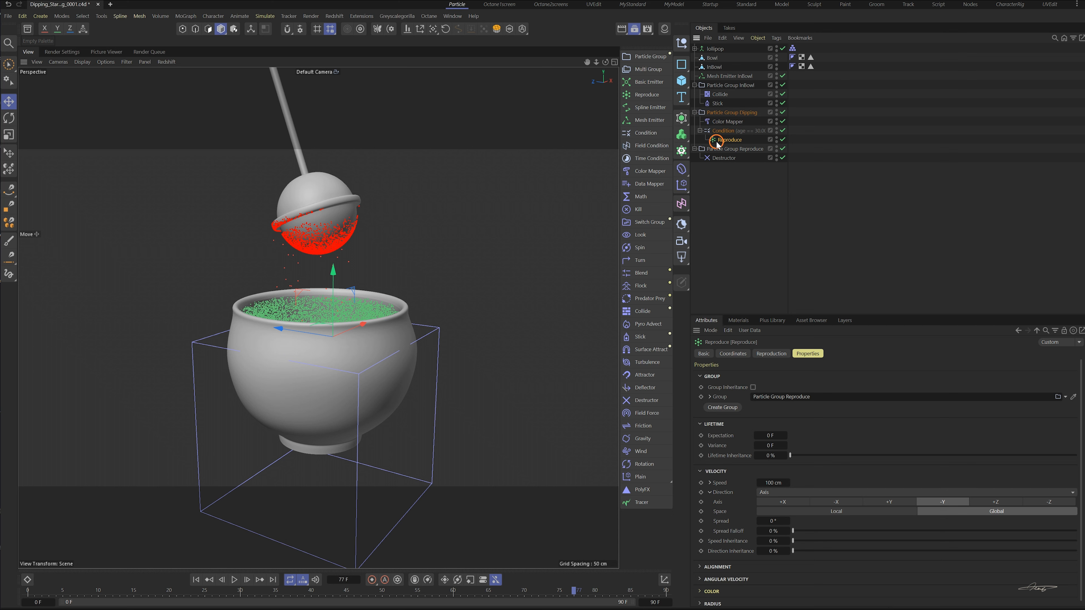
Set the Condition's age comparison to Less Than or Equals with a value of 40, and play the simulation from the start
click(717, 131)
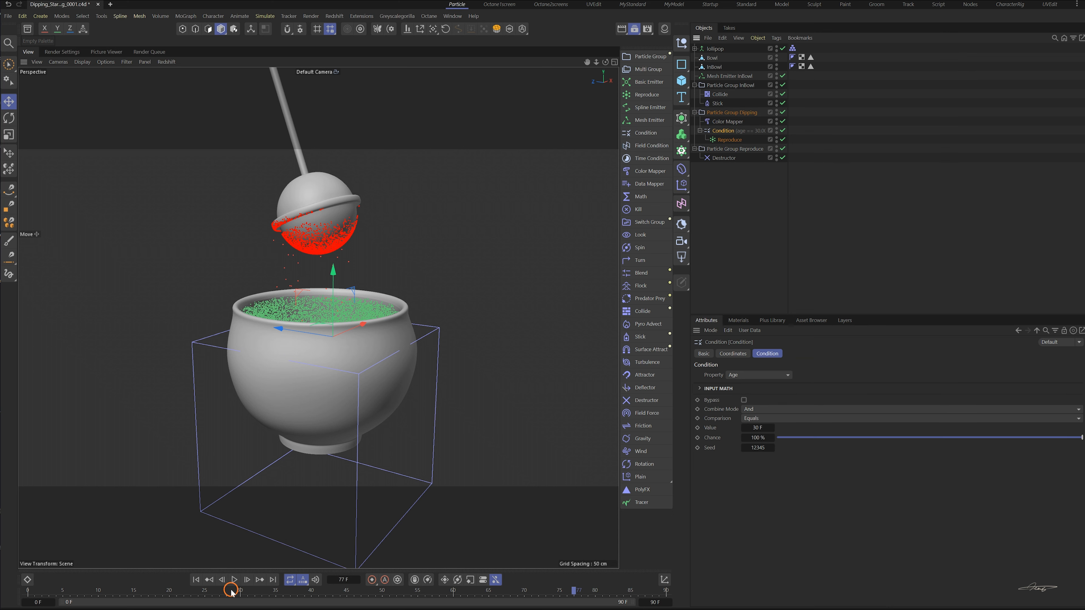
click(195, 579)
click(773, 418)
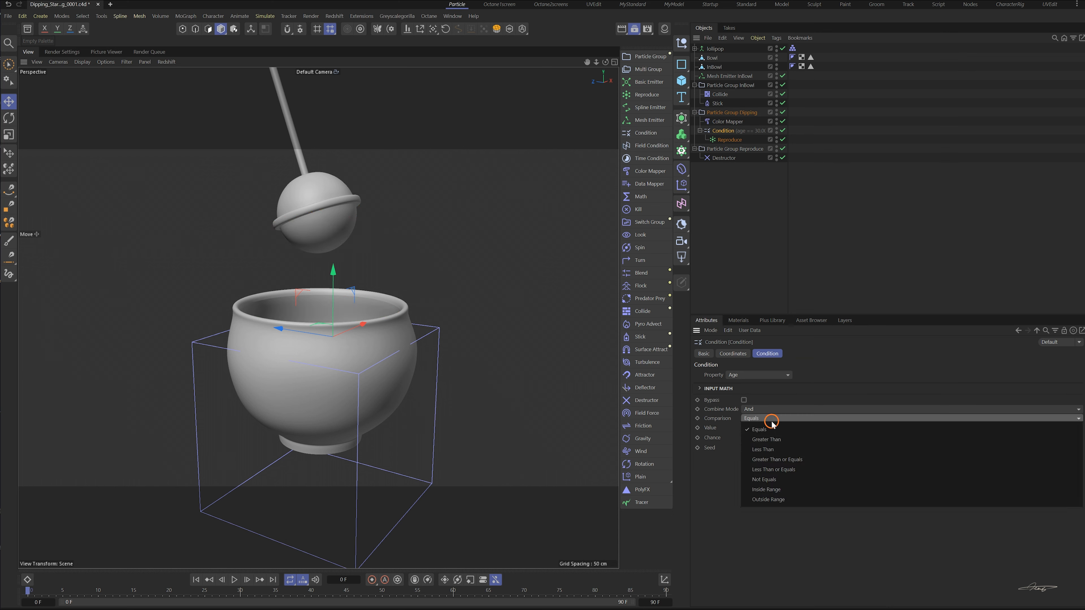
click(773, 469)
click(755, 427)
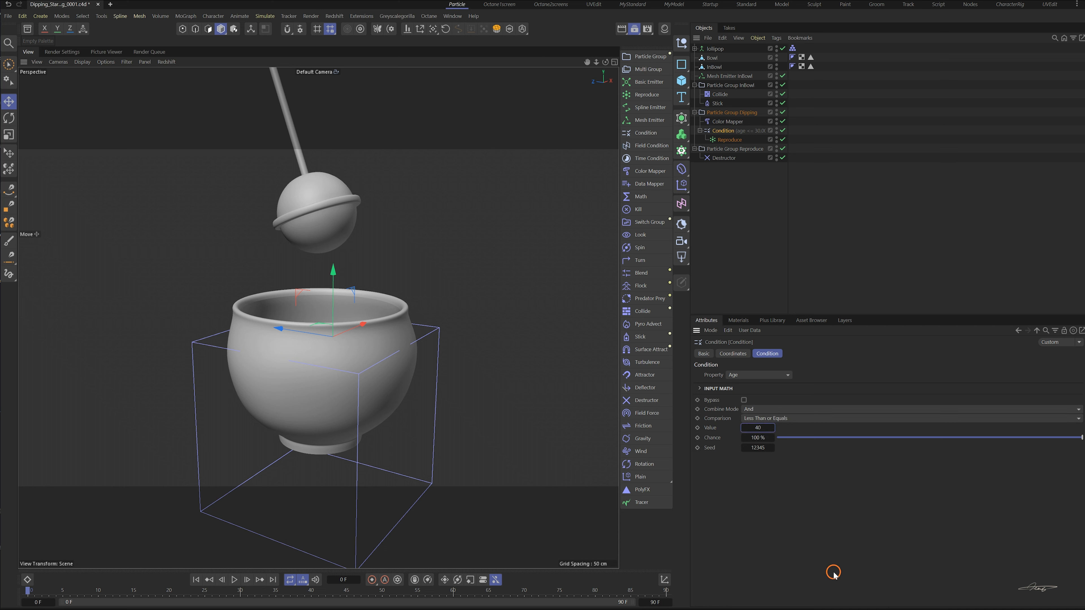
click(233, 579)
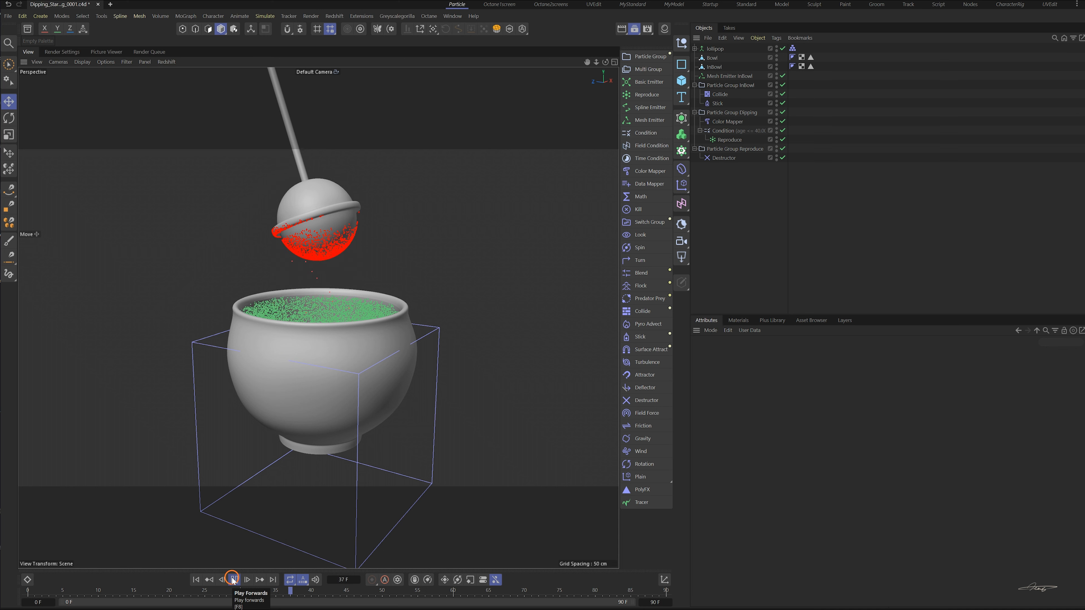
click(233, 579)
Set the Reproduce modifier's velocity Spread to 35°
click(751, 131)
click(728, 141)
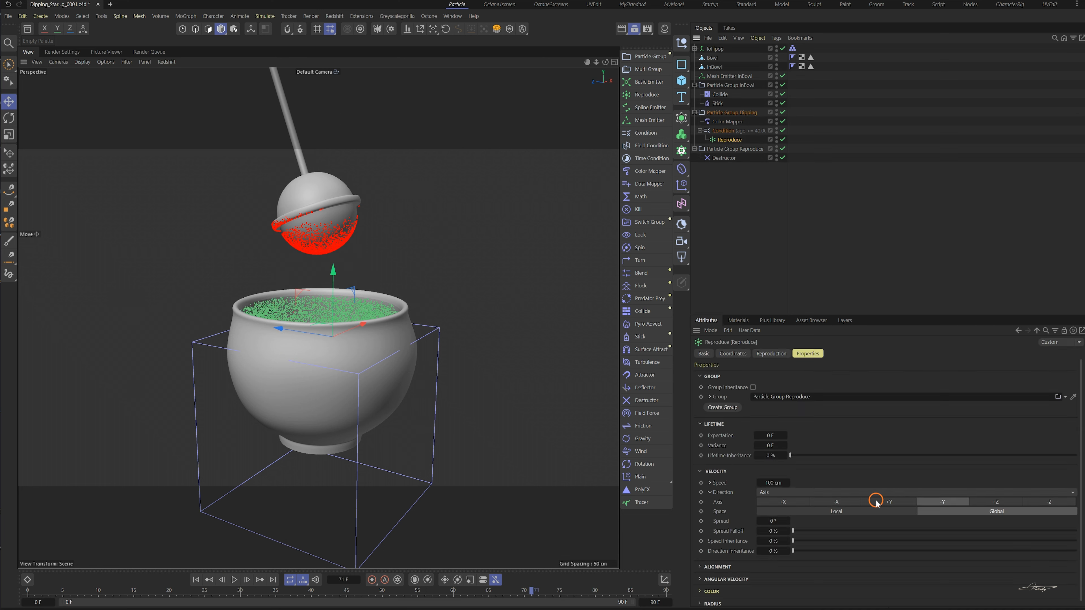
click(773, 521)
key(Return)
Replay the simulation from the start in a closer view and examine the spread of the dripping particles
click(194, 580)
alt+right_drag(301, 376, 537, 192)
click(233, 580)
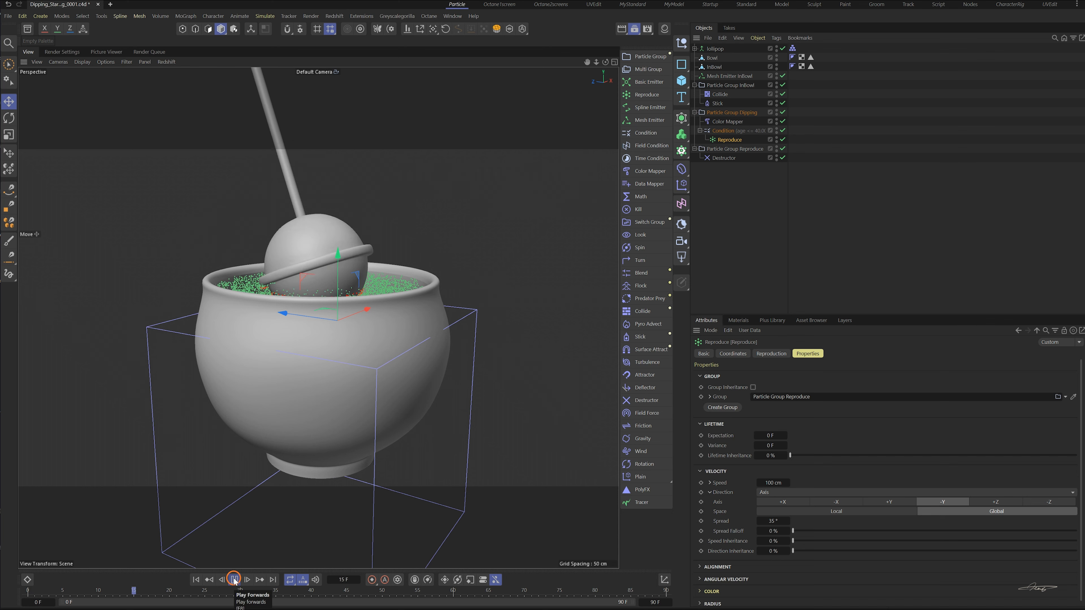
click(234, 580)
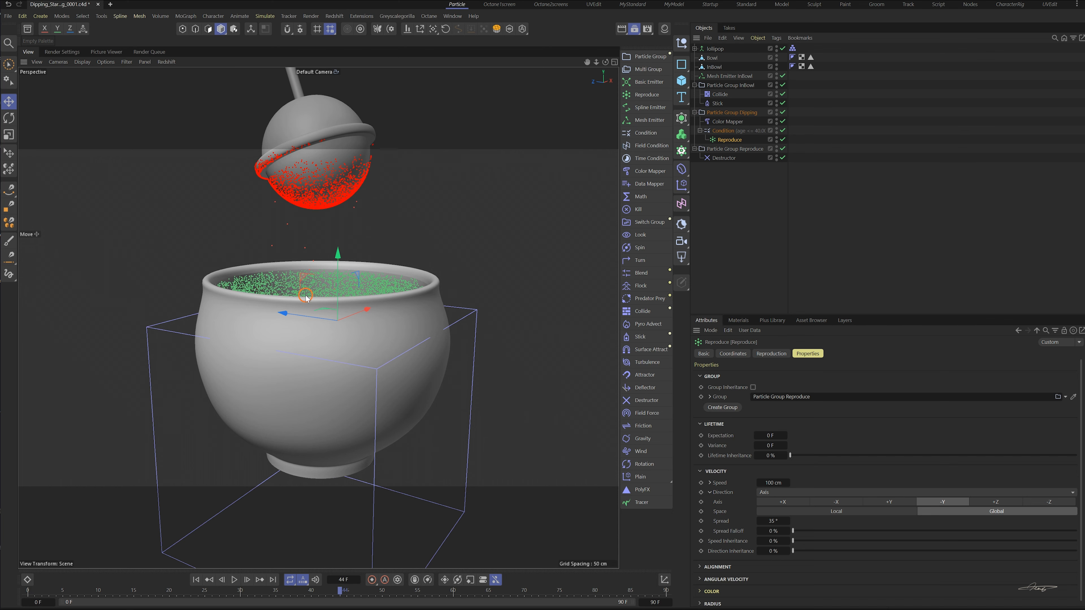
alt+drag(298, 360, 280, 337)
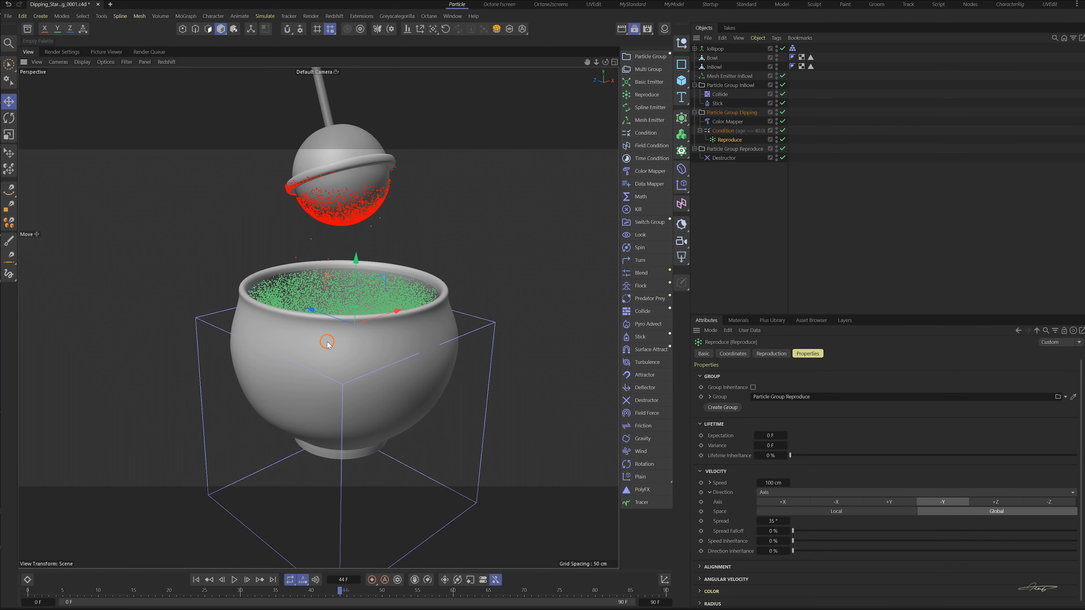